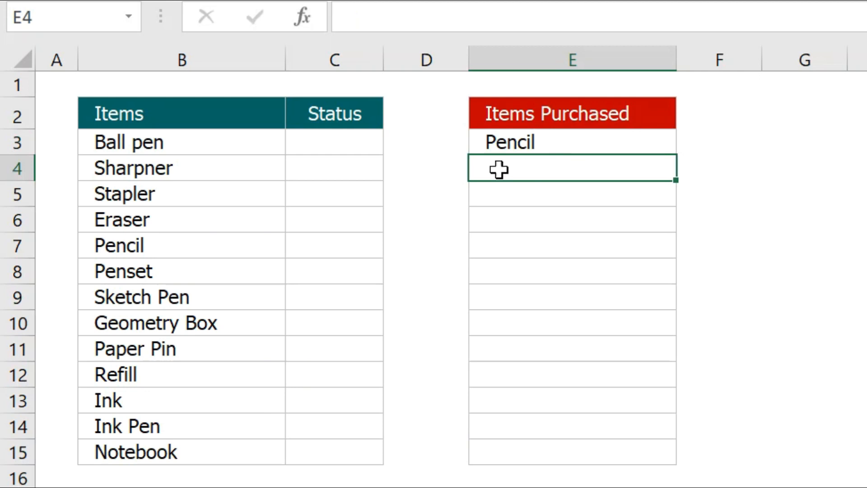
{"action": "left_click", "coordinate": [306, 251]}
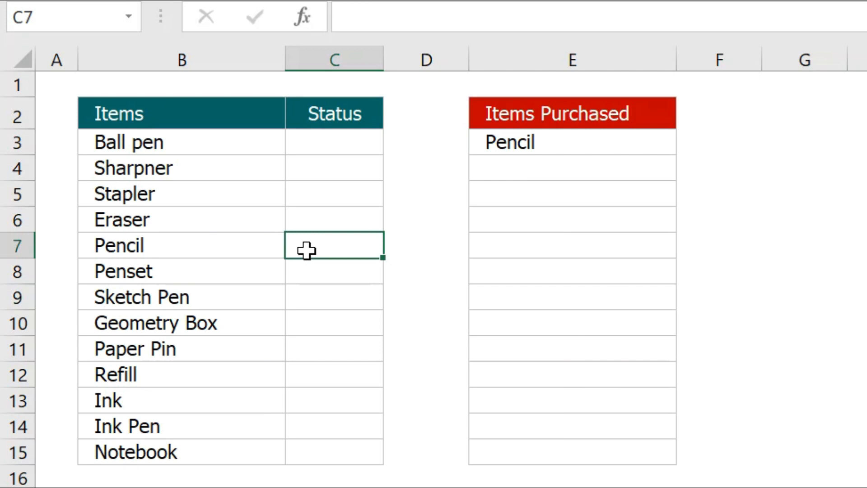
{"action": "left_click", "coordinate": [334, 145]}
{"action": "left_click_drag", "start_coordinate": [334, 145], "coordinate": [324, 445]}
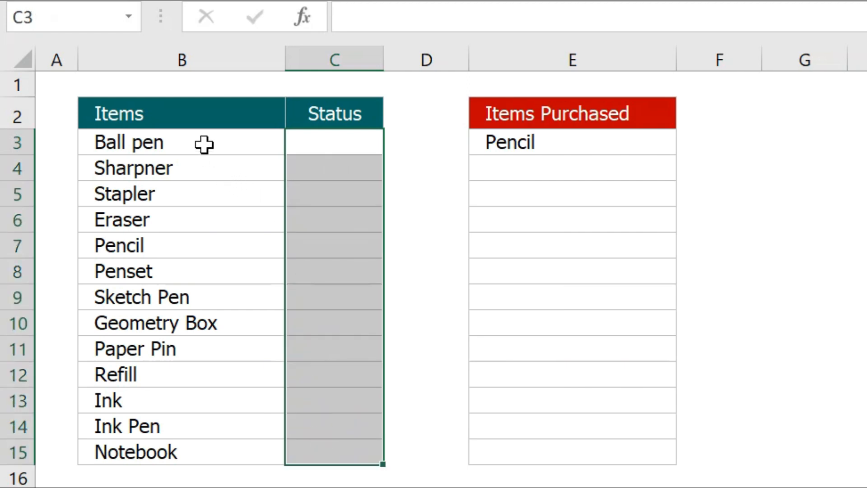
{"action": "left_click", "coordinate": [518, 144]}
Enter =COUNTIF($E$3:$E$15,B3) in C3 and fill the formula down the Status column to C15
{"action": "left_click", "coordinate": [347, 144]}
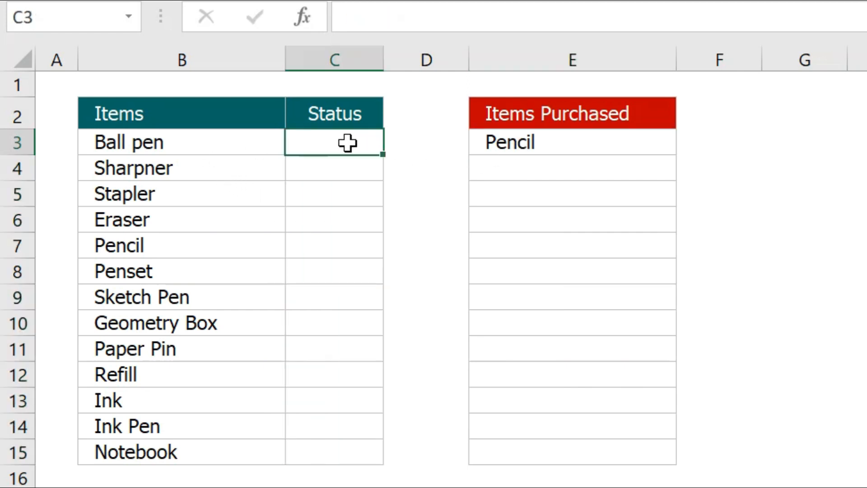
{"action": "type", "text": "=cou"}
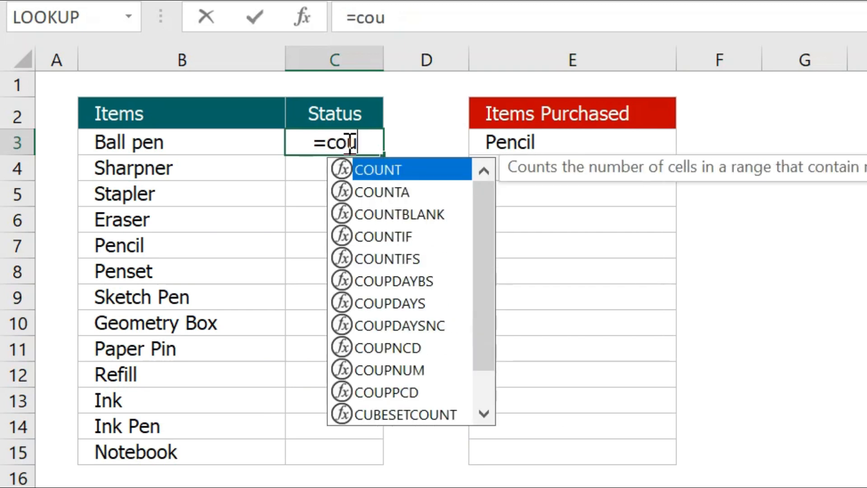
{"action": "type", "text": "ntif"}
{"action": "key", "text": "Tab"}
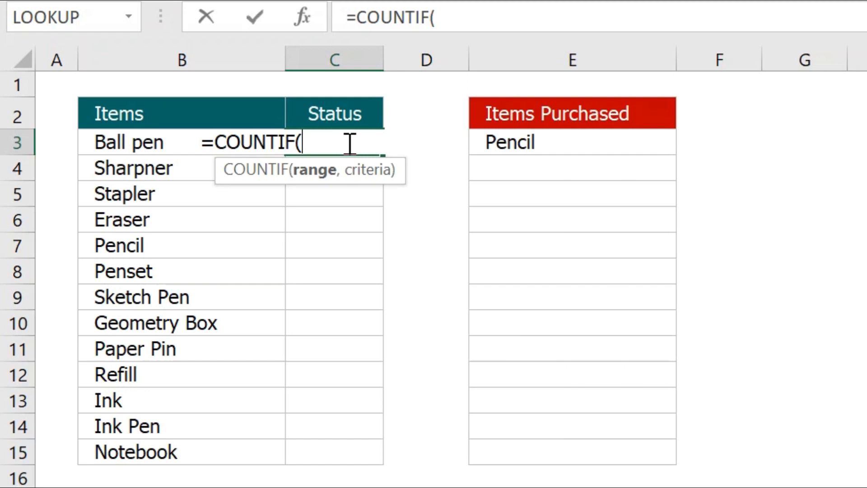
{"action": "left_click_drag", "start_coordinate": [513, 141], "coordinate": [519, 445]}
{"action": "key", "text": "F4"}
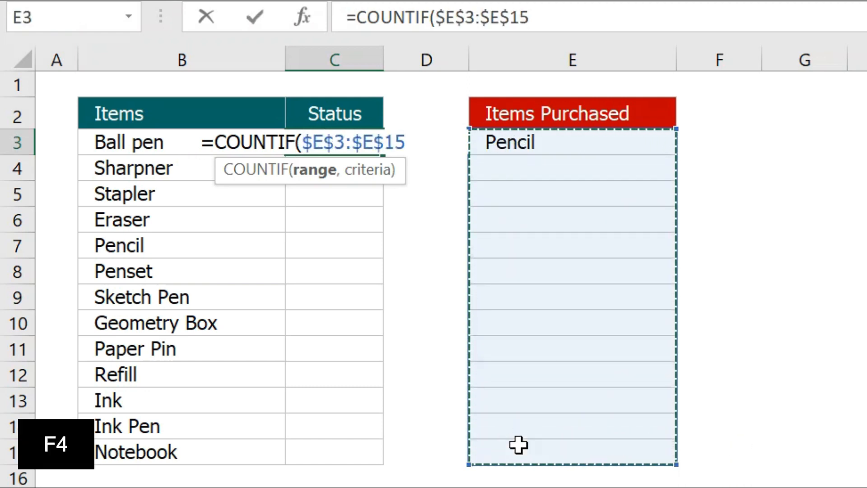
{"action": "type", "text": ","}
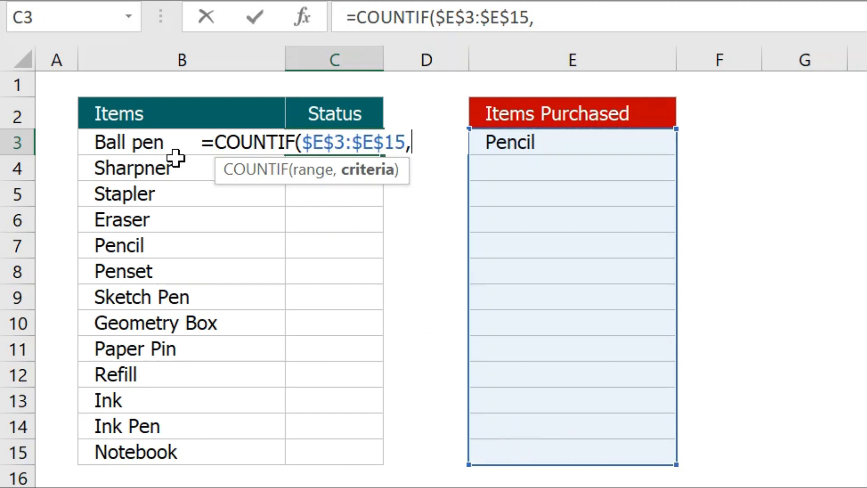
{"action": "left_click", "coordinate": [157, 149]}
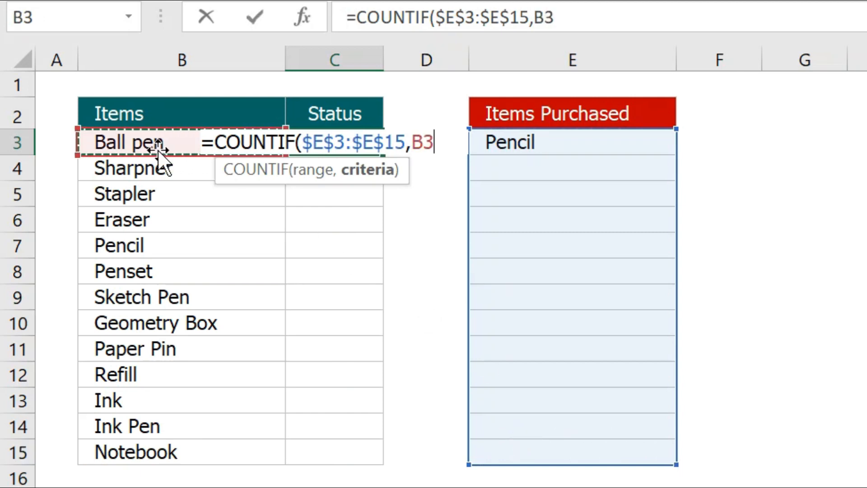
{"action": "type", "text": ")"}
{"action": "key", "text": "Return"}
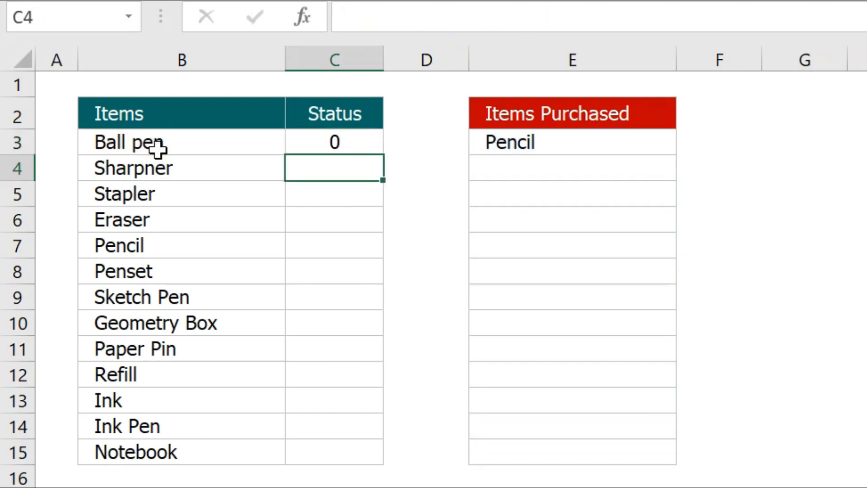
{"action": "left_click", "coordinate": [352, 141]}
{"action": "double_click", "coordinate": [383, 156]}
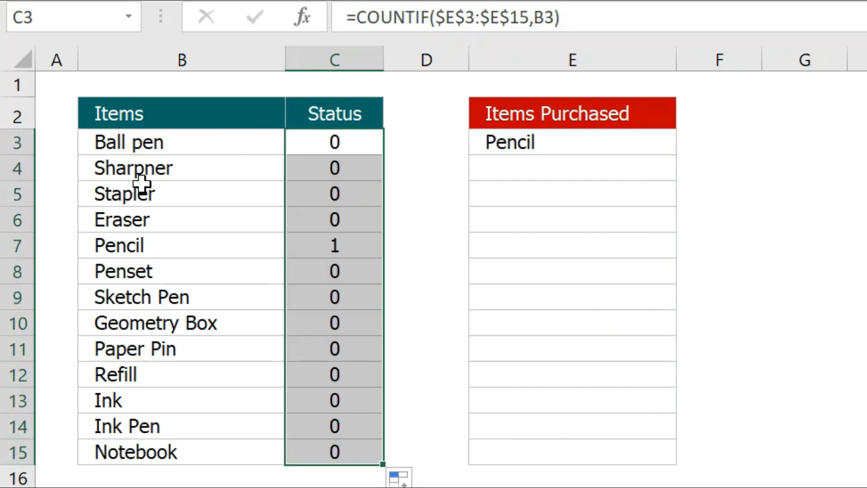
Add Ink in E4 and Ball Pen in E5 of the Items Purchased list
{"action": "left_click", "coordinate": [543, 144]}
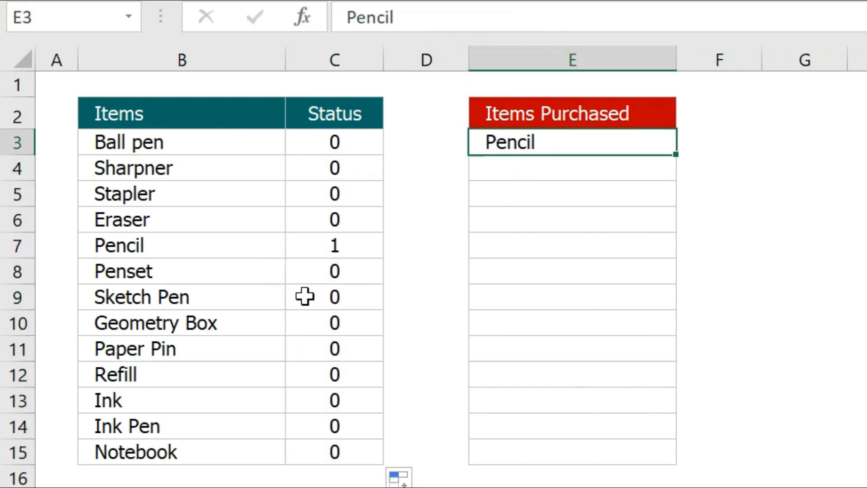
{"action": "left_click", "coordinate": [538, 171]}
{"action": "type", "text": "Ink"}
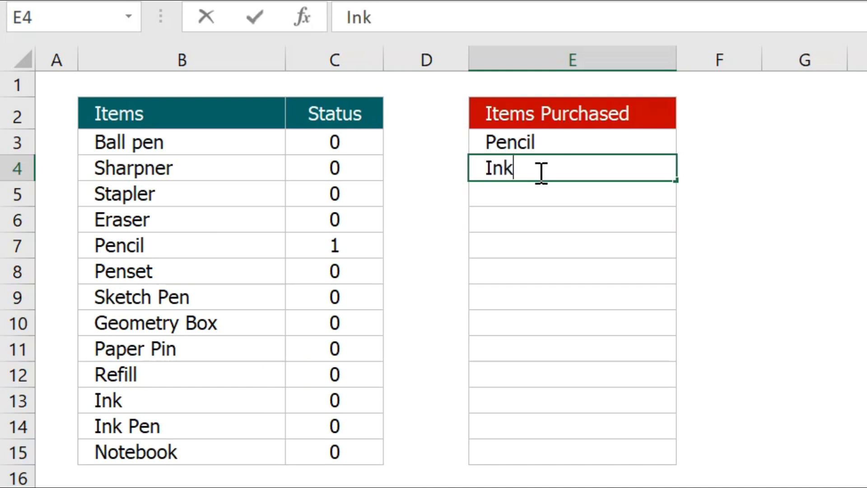
{"action": "key", "text": "Return"}
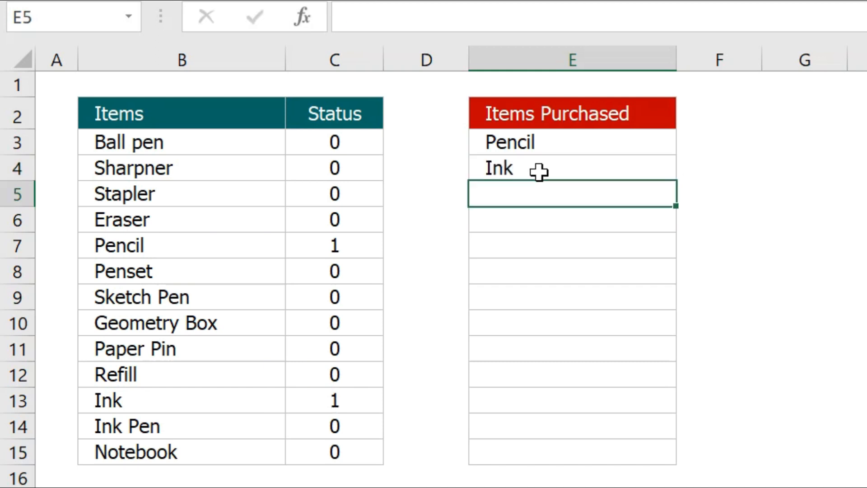
{"action": "type", "text": "Ball Pen"}
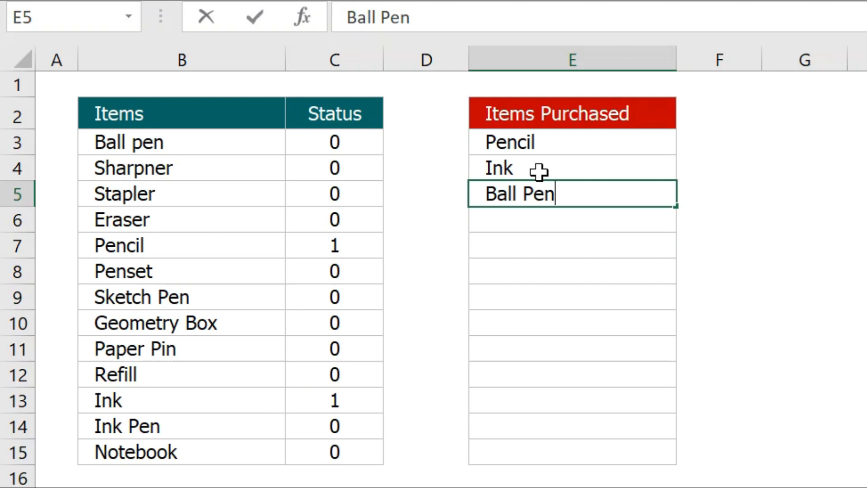
{"action": "key", "text": "Return"}
Examine the Status formulas for Ball pen, Pencil and Ink against the entries in the Items Purchased list
{"action": "left_click", "coordinate": [316, 142]}
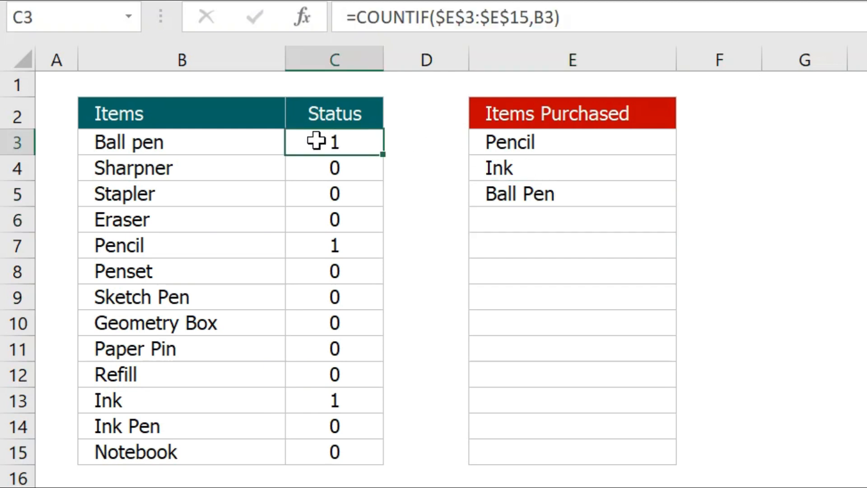
{"action": "left_click", "coordinate": [316, 239]}
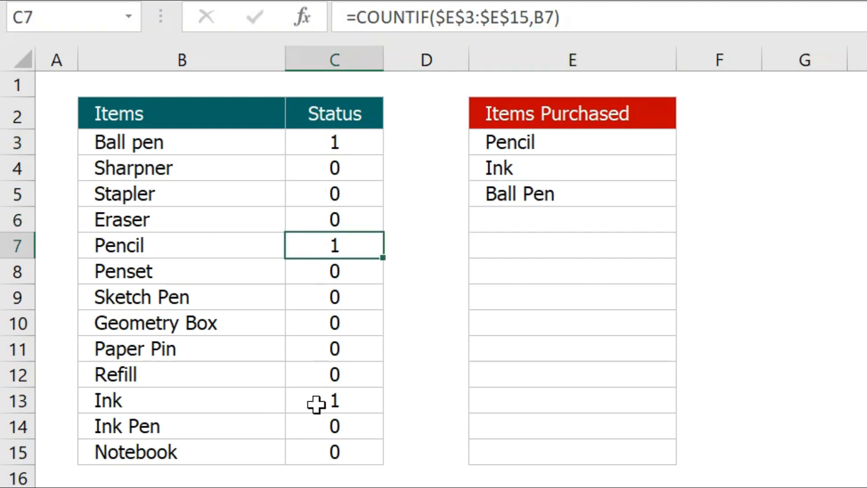
{"action": "left_click", "coordinate": [316, 401]}
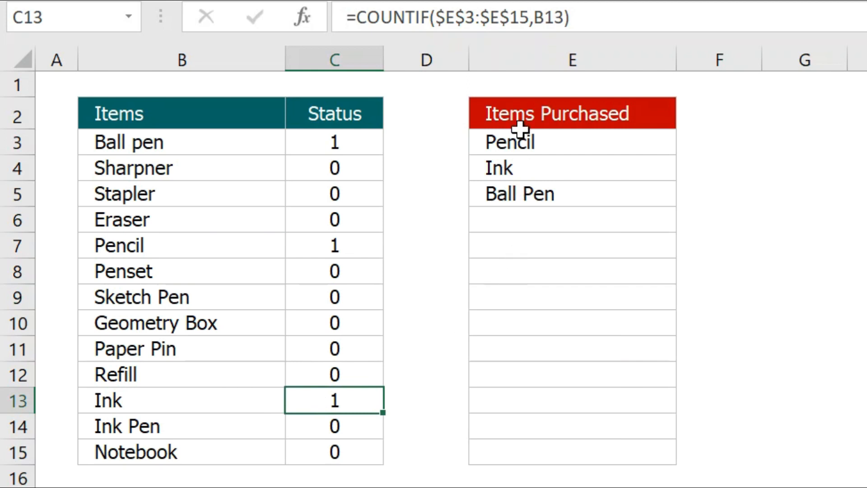
{"action": "left_click_drag", "start_coordinate": [517, 135], "coordinate": [508, 201]}
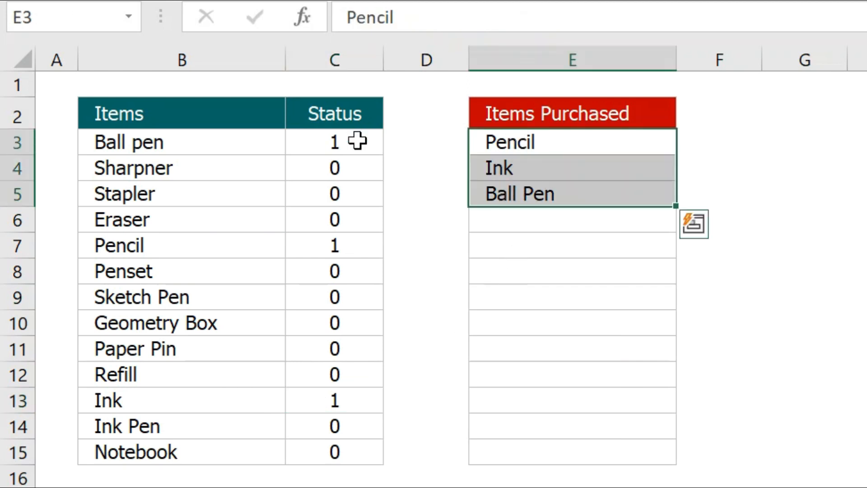
{"action": "left_click", "coordinate": [353, 141]}
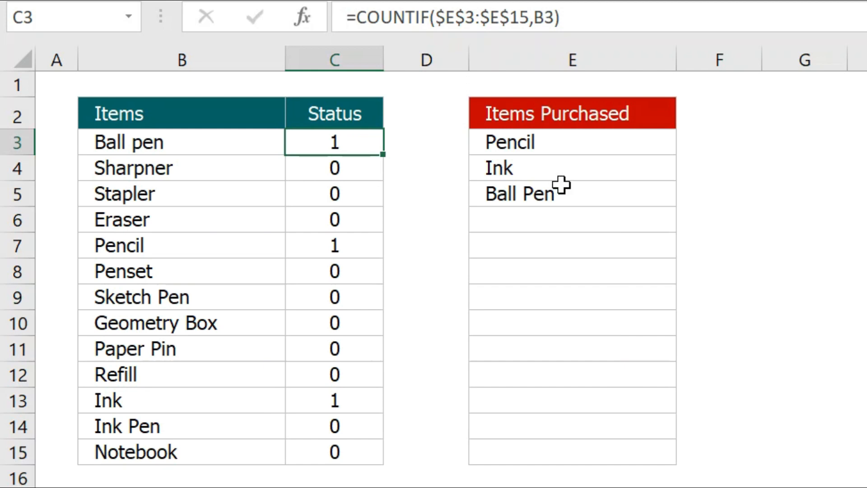
{"action": "left_click_drag", "start_coordinate": [561, 159], "coordinate": [557, 426]}
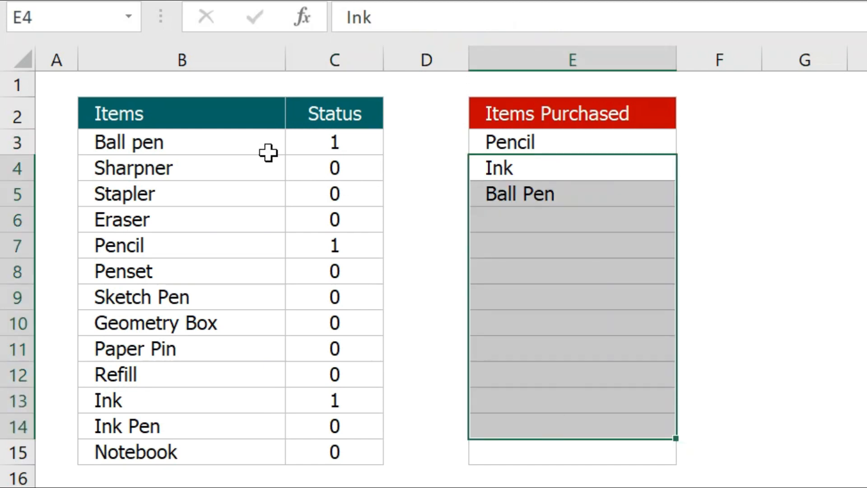
{"action": "mouse_move", "coordinate": [246, 141]}
{"action": "left_mouse_down"}
{"action": "mouse_move", "coordinate": [345, 406]}
{"action": "mouse_move", "coordinate": [343, 446]}
{"action": "left_mouse_up"}
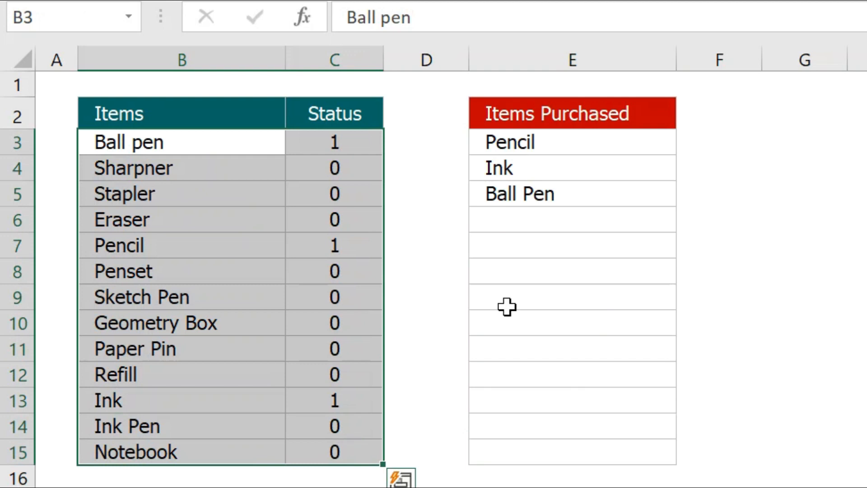
{"action": "left_click", "coordinate": [581, 143]}
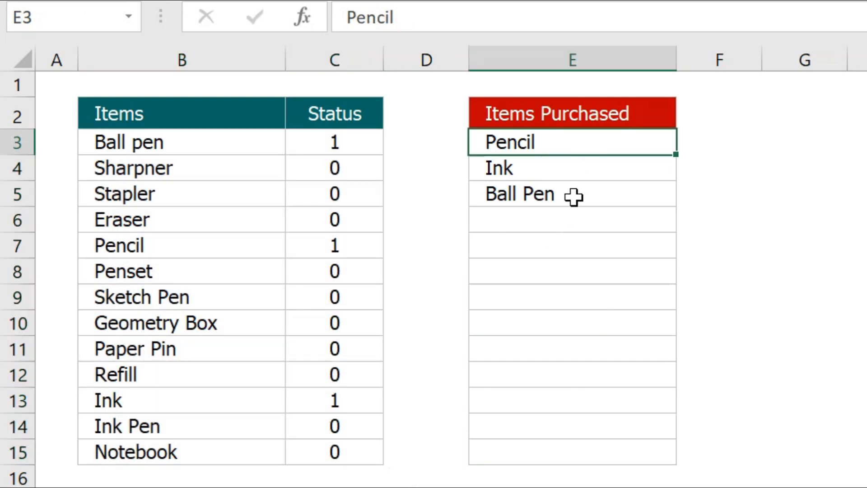
{"action": "left_click", "coordinate": [340, 142]}
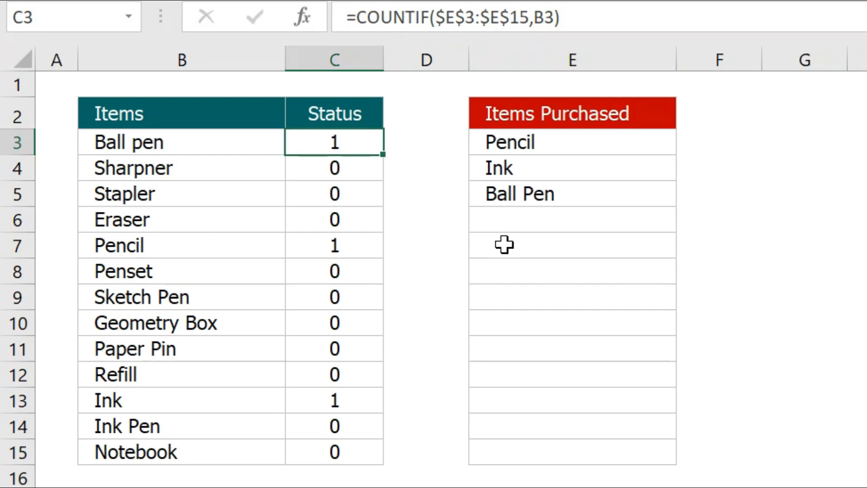
{"action": "left_click_drag", "start_coordinate": [555, 141], "coordinate": [536, 360]}
Start a custom icon-set conditional formatting rule for the Status cells C3:C15
{"action": "left_click", "coordinate": [347, 144]}
{"action": "left_click_drag", "start_coordinate": [348, 144], "coordinate": [334, 451]}
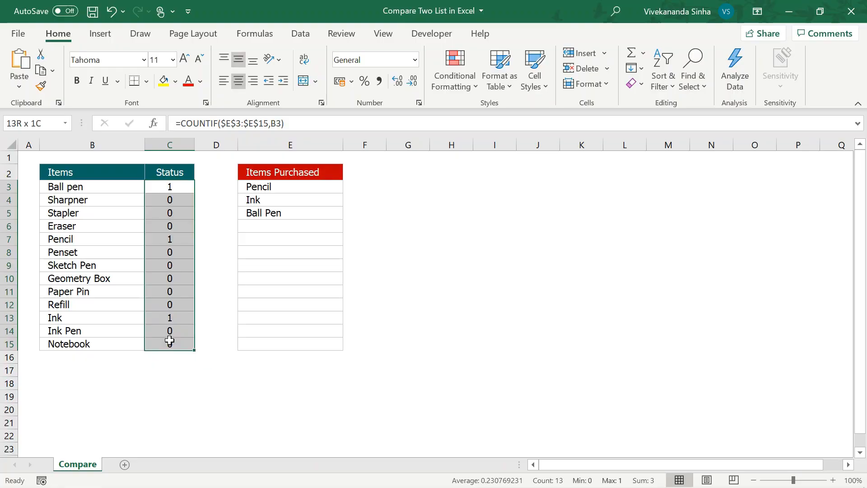
{"action": "left_click_drag", "start_coordinate": [169, 341], "coordinate": [169, 341]}
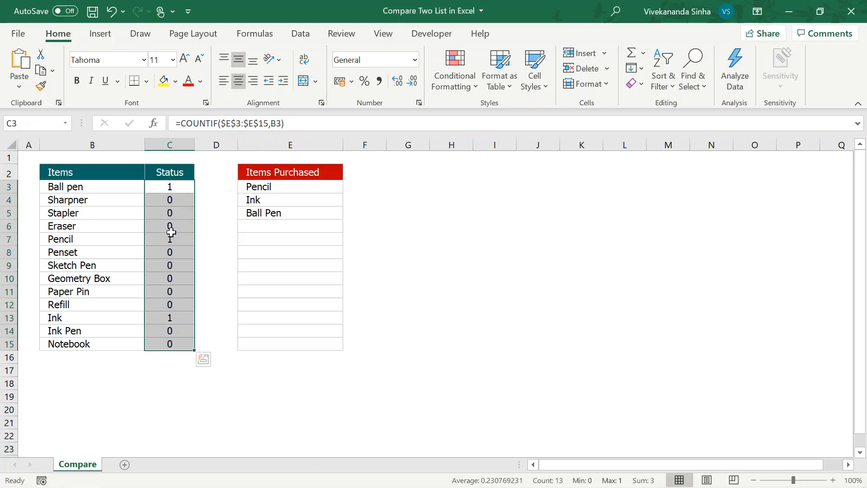
{"action": "left_click", "coordinate": [455, 88]}
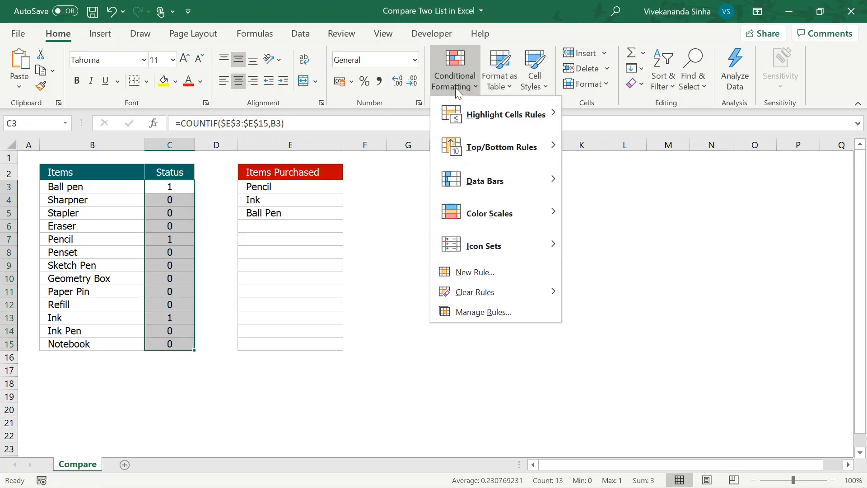
{"action": "mouse_move", "coordinate": [467, 246]}
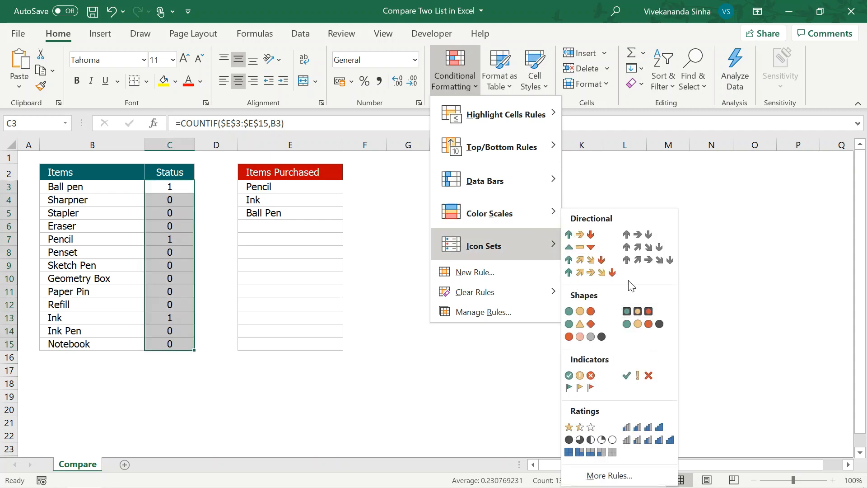
{"action": "left_click", "coordinate": [609, 475]}
{"action": "left_click_drag", "start_coordinate": [469, 53], "coordinate": [374, 97]}
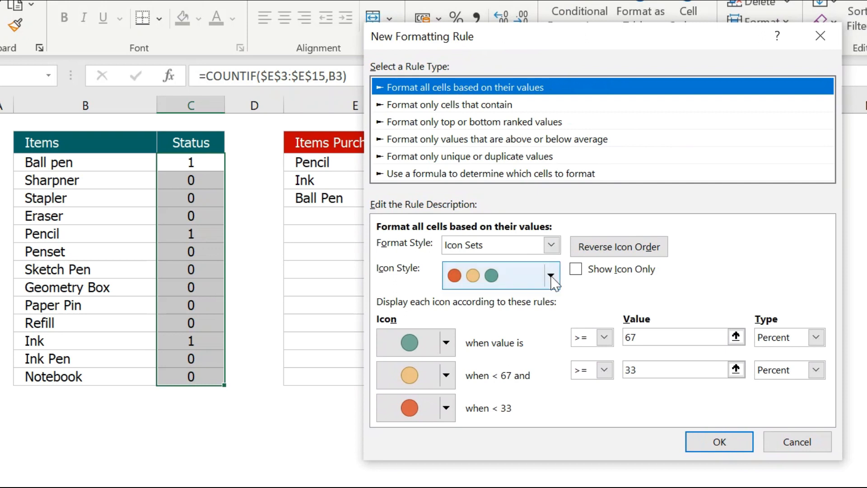
Set the rule's icon style to the uncircled red cross, yellow exclamation mark and green check mark
{"action": "left_click", "coordinate": [551, 276]}
{"action": "left_click_drag", "start_coordinate": [558, 345], "coordinate": [557, 359]}
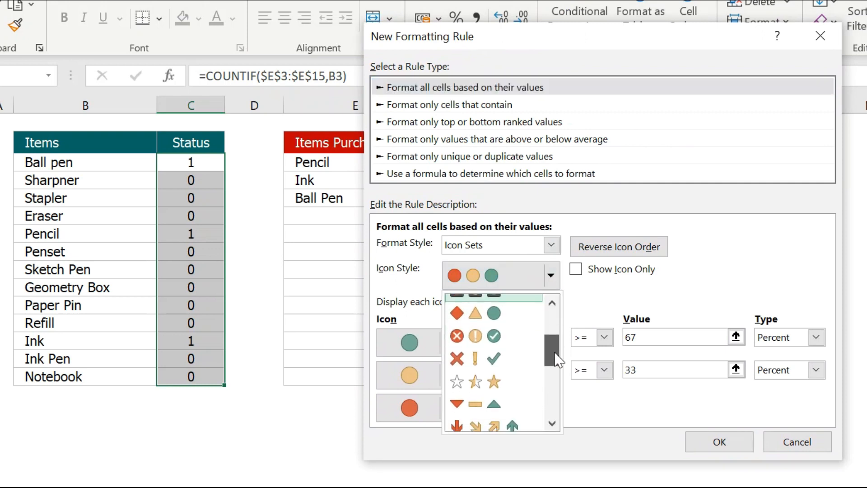
{"action": "left_click", "coordinate": [493, 360]}
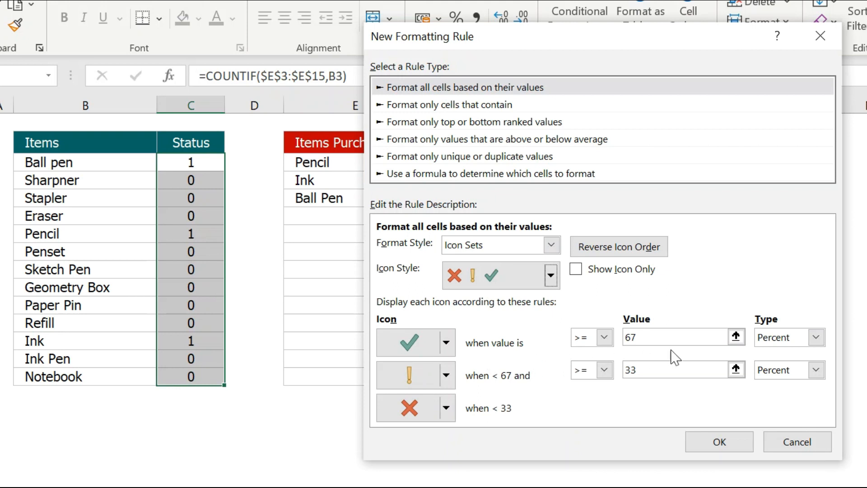
Set the green check mark's threshold to type Number with a value of 1
{"action": "left_click", "coordinate": [781, 335]}
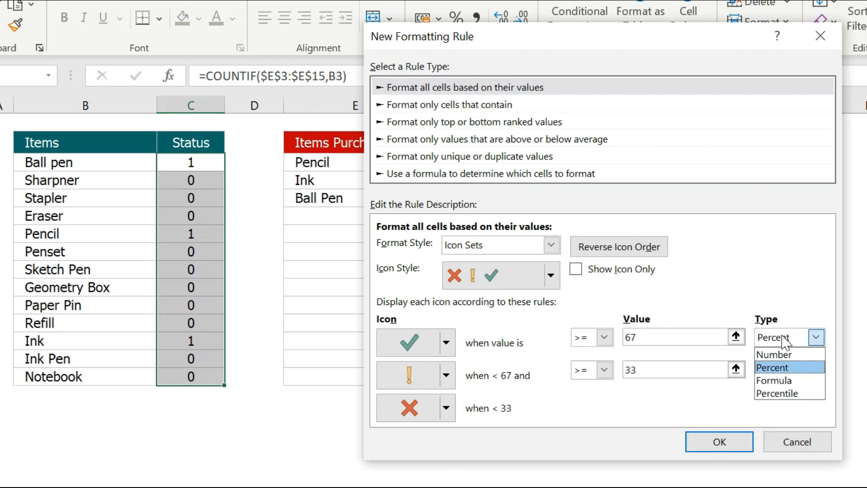
{"action": "left_click", "coordinate": [770, 354]}
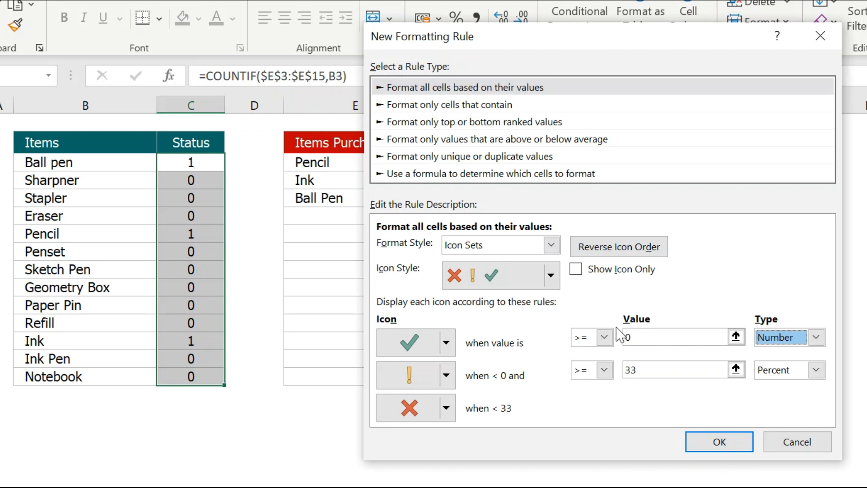
{"action": "left_click", "coordinate": [636, 337]}
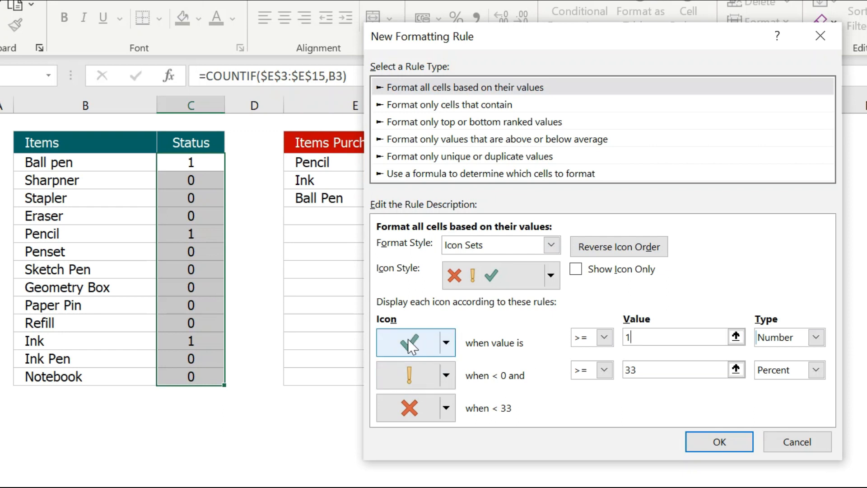
Set the yellow exclamation mark's threshold to type Number with a value of 0
{"action": "left_click", "coordinate": [780, 371]}
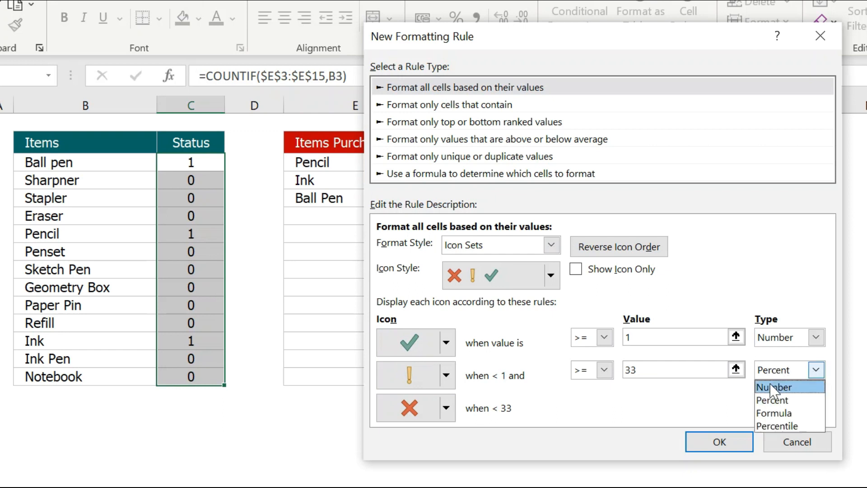
{"action": "left_click", "coordinate": [775, 385]}
{"action": "left_click", "coordinate": [673, 371]}
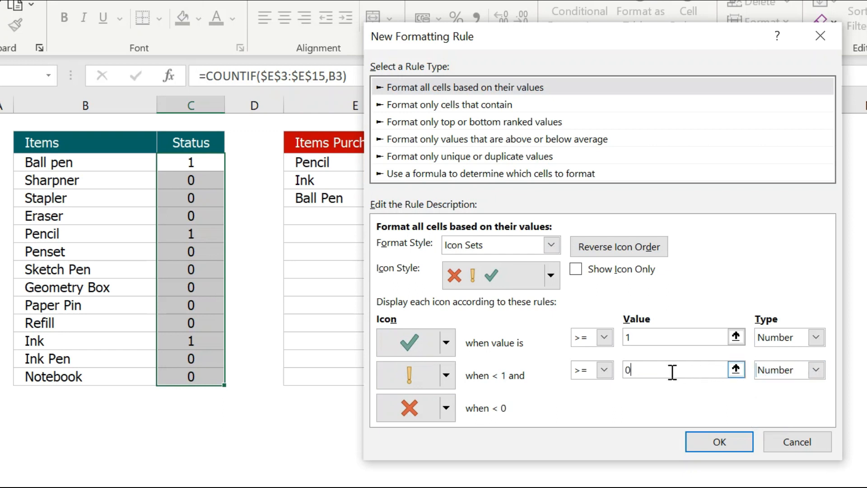
Set the icons for the two lower conditions, below 1 and below 0, to No Cell Icon
{"action": "left_click", "coordinate": [447, 374]}
{"action": "left_click", "coordinate": [451, 406]}
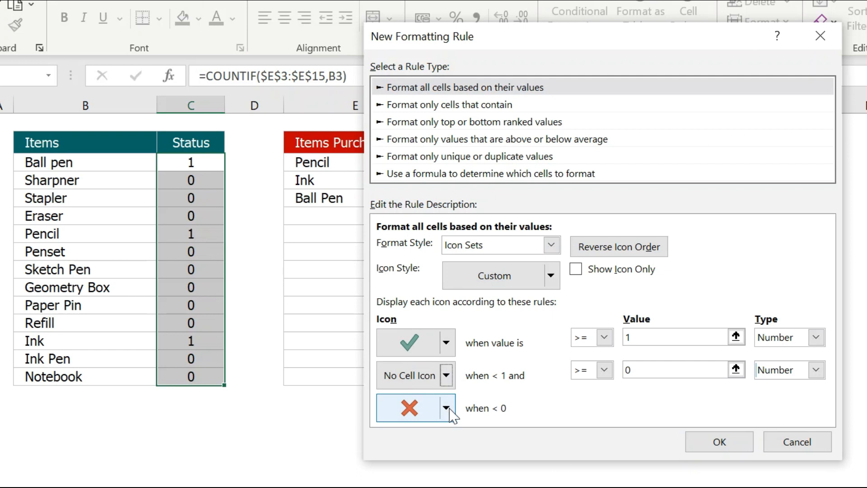
{"action": "left_click", "coordinate": [446, 408]}
{"action": "left_click", "coordinate": [515, 467]}
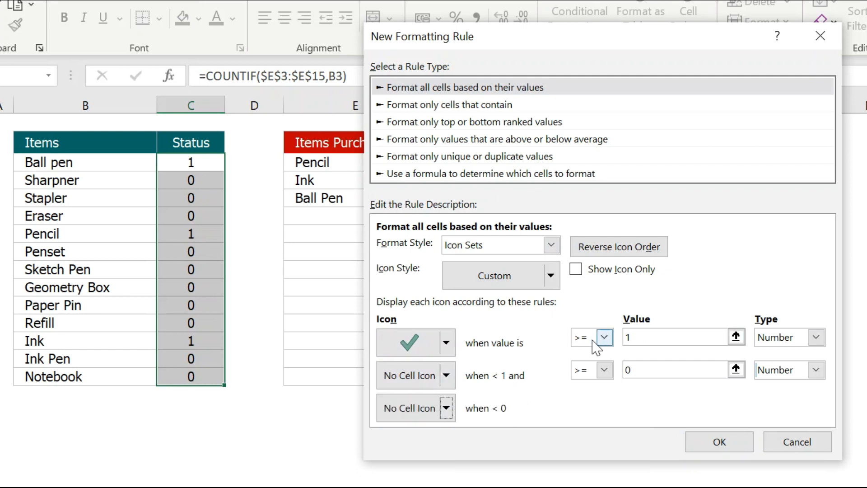
Turn on Show Icon Only and apply the new icon-set rule to the Status cells
{"action": "left_click", "coordinate": [663, 338]}
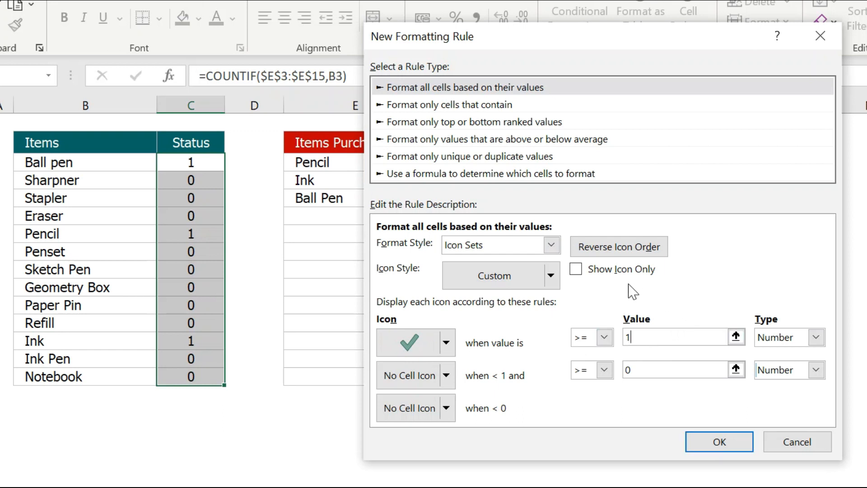
{"action": "left_click", "coordinate": [582, 273]}
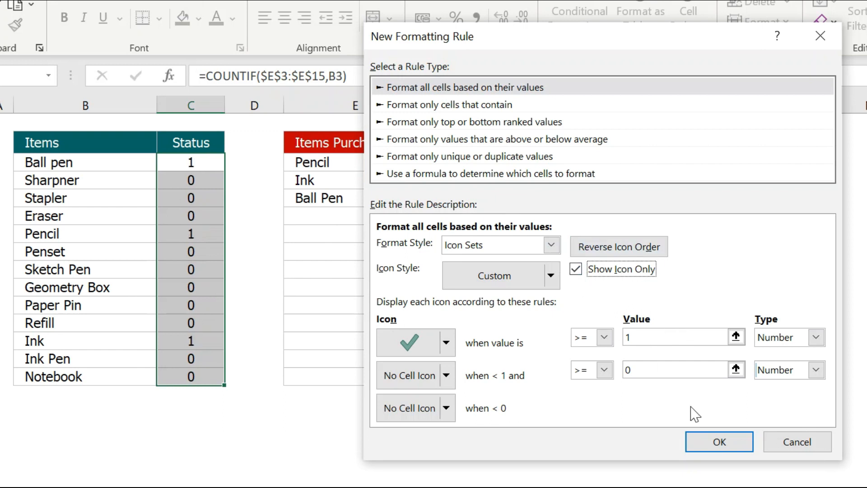
{"action": "left_click", "coordinate": [708, 444]}
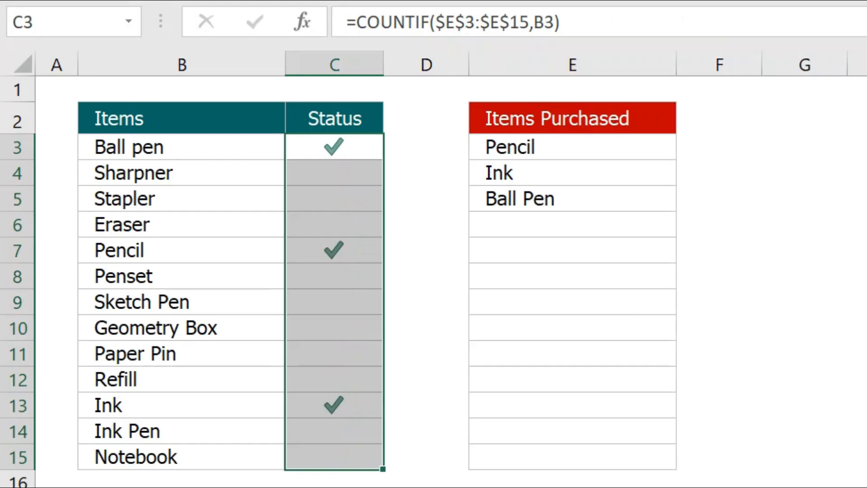
{"action": "left_click", "coordinate": [353, 222]}
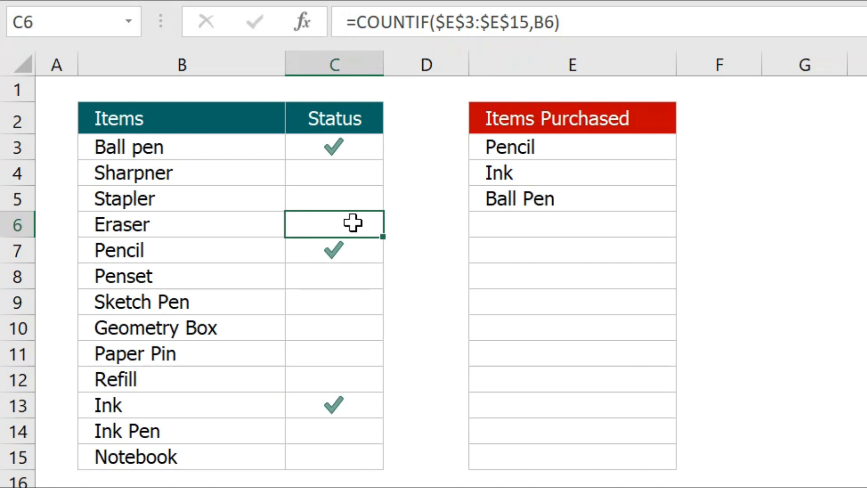
Add Stapler to the Items Purchased list in cell E6
{"action": "left_click", "coordinate": [527, 230]}
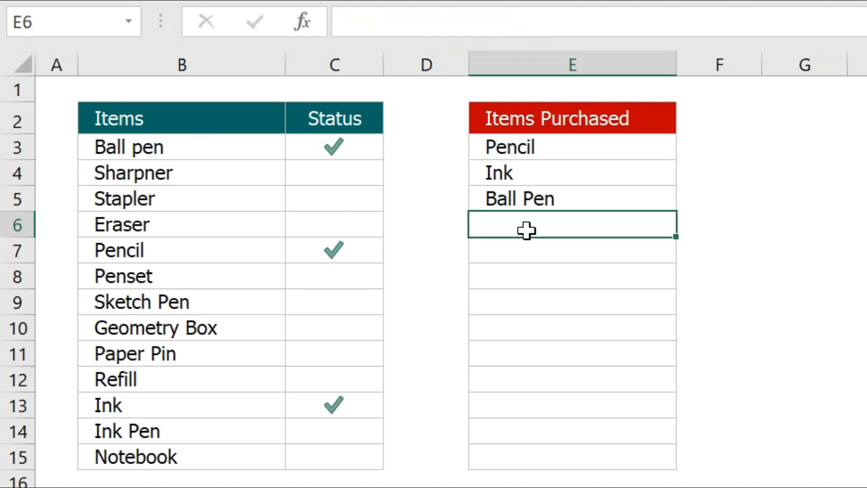
{"action": "type", "text": "Stapler"}
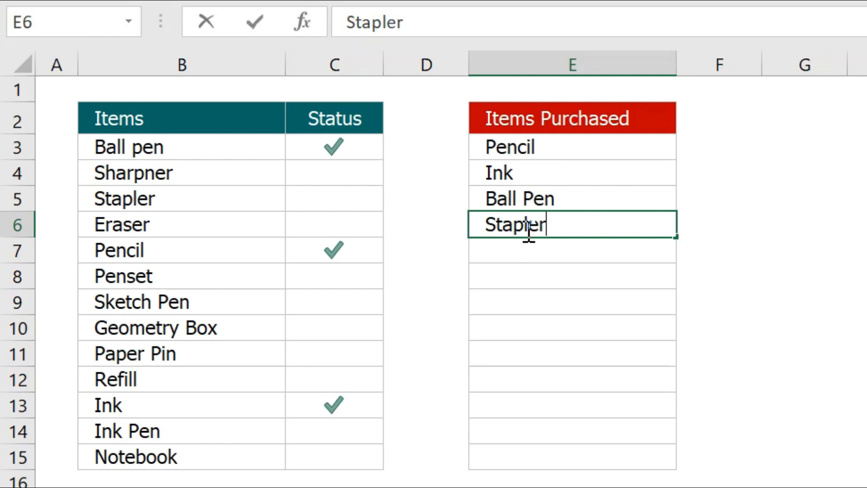
{"action": "key", "text": "Return"}
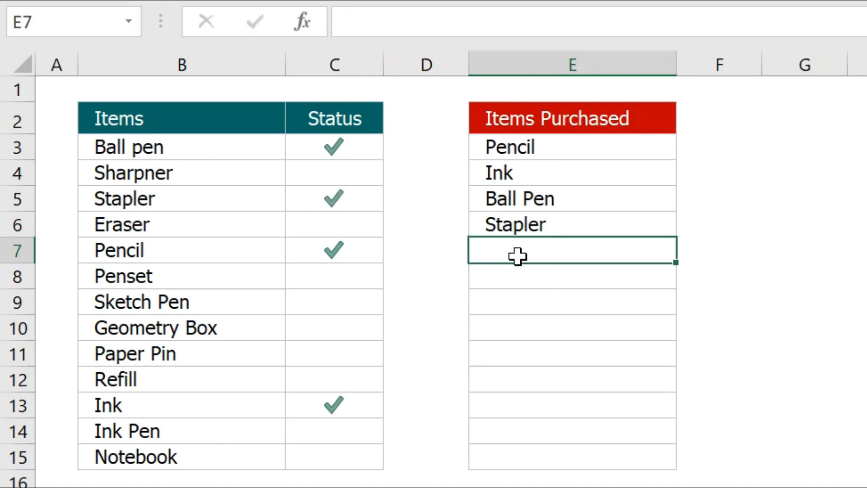
Enter Notebook in cell E7 of the Items Purchased list as a test, and clear that cell
{"action": "type", "text": "Notebook"}
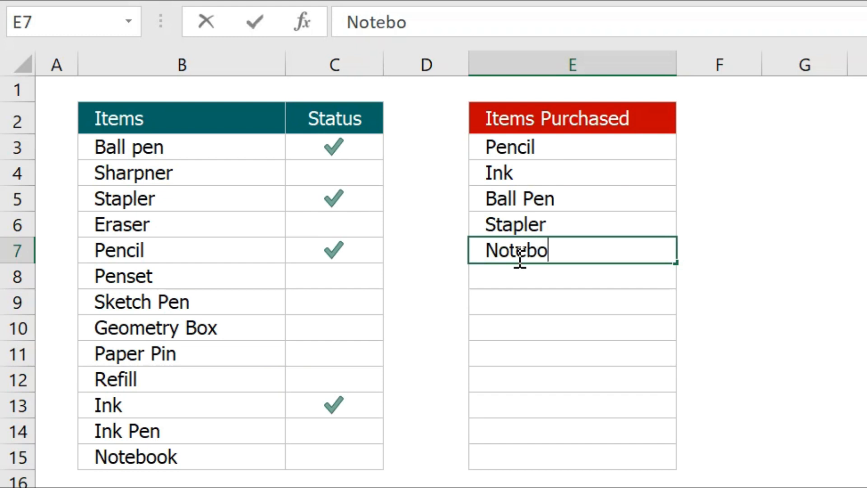
{"action": "key", "text": "Return"}
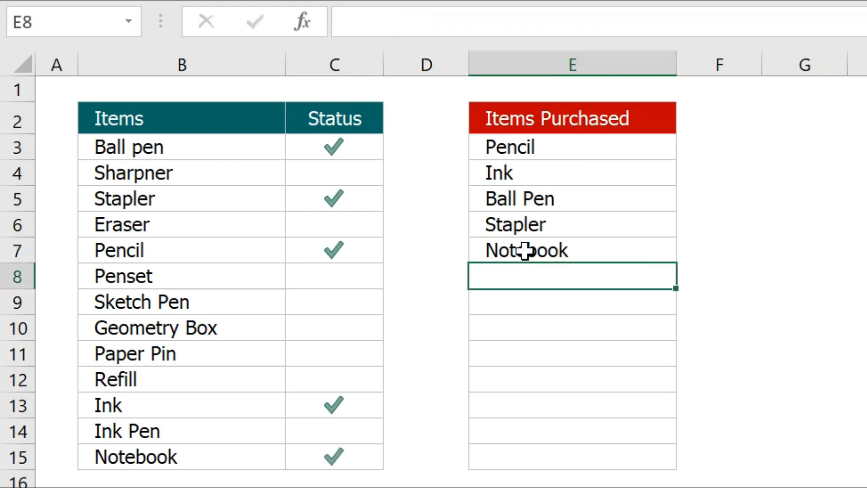
{"action": "left_click", "coordinate": [519, 253]}
{"action": "key", "text": "Delete"}
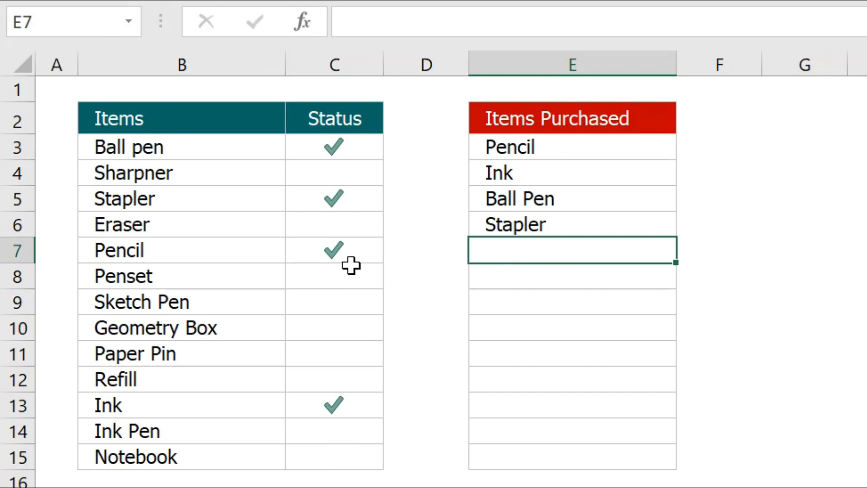
Edit the icon-set rule for Status cells C3:C15 to show the circled green check mark for values of at least 1
{"action": "left_click_drag", "start_coordinate": [332, 145], "coordinate": [321, 459]}
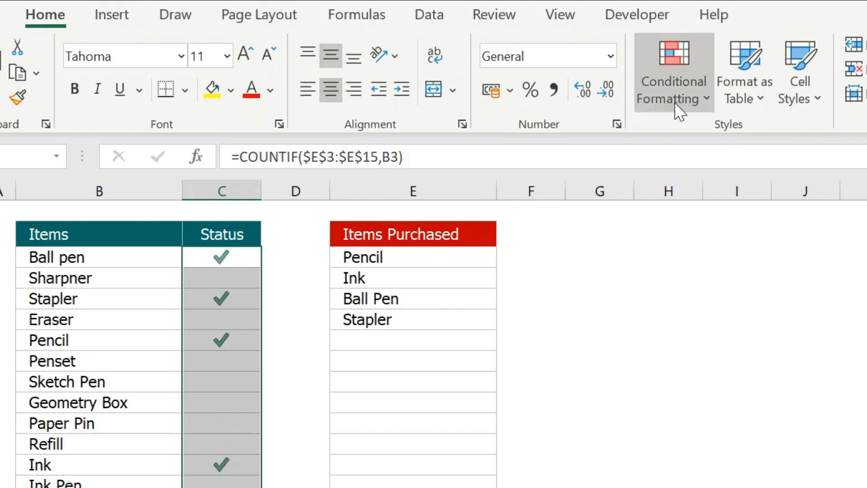
{"action": "left_click", "coordinate": [674, 101]}
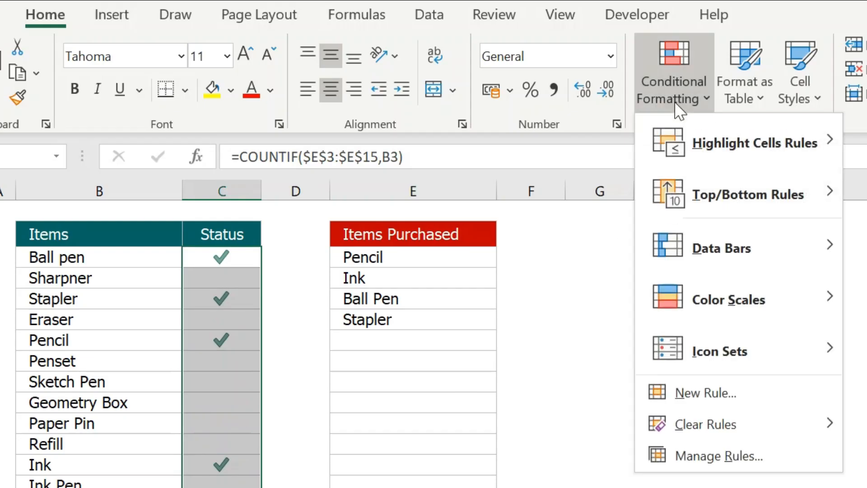
{"action": "left_click", "coordinate": [725, 449]}
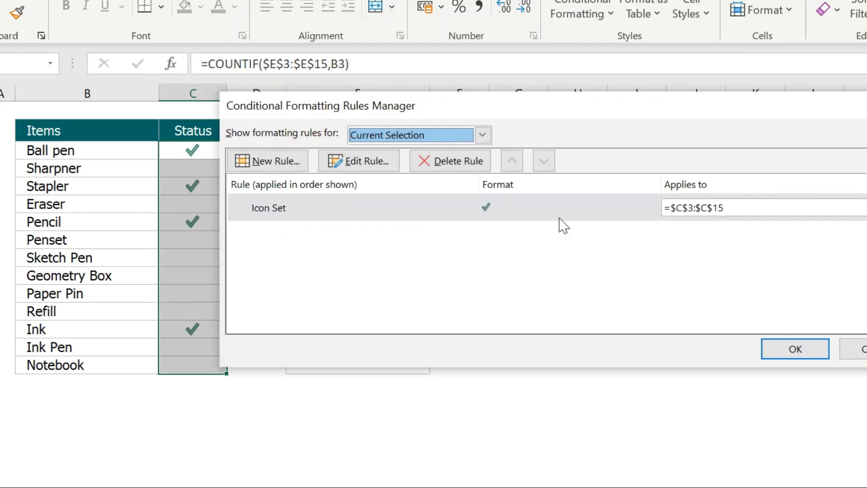
{"action": "left_click", "coordinate": [316, 216]}
{"action": "left_click", "coordinate": [364, 168]}
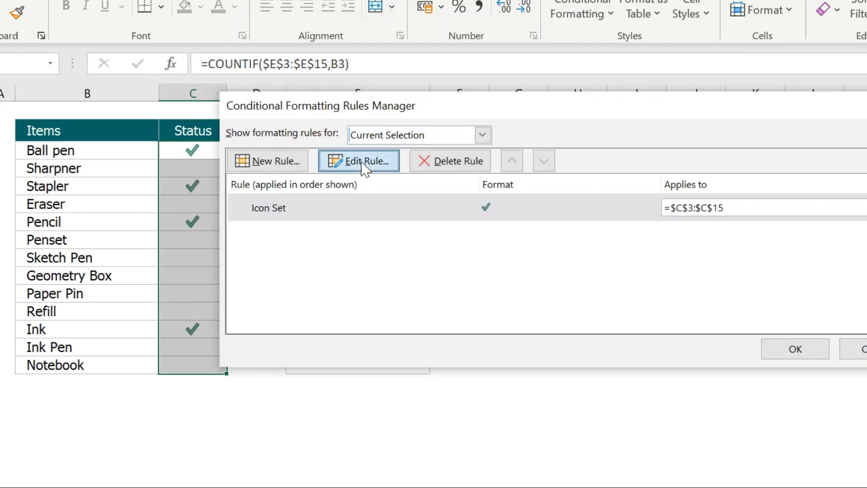
{"action": "left_click_drag", "start_coordinate": [460, 24], "coordinate": [386, 32]}
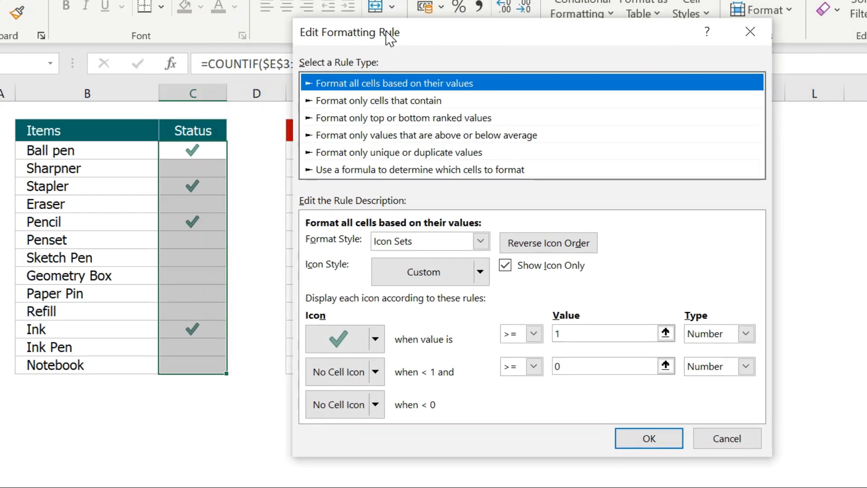
{"action": "left_click", "coordinate": [375, 339]}
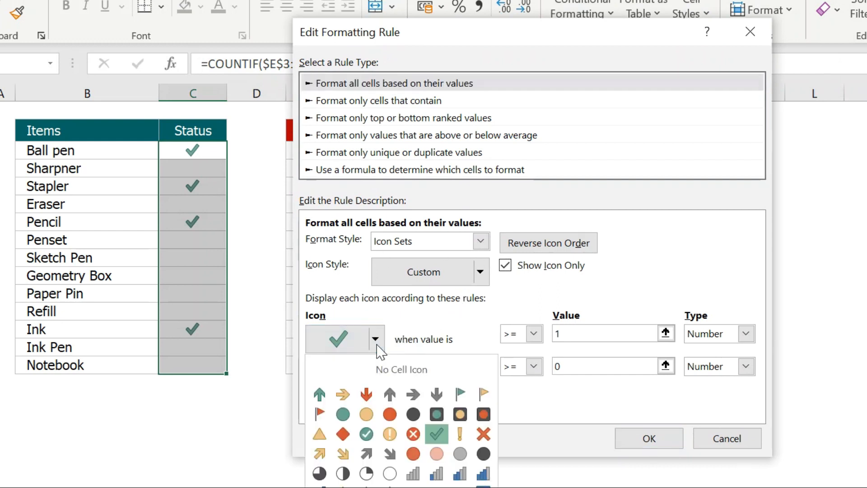
{"action": "left_click", "coordinate": [366, 433]}
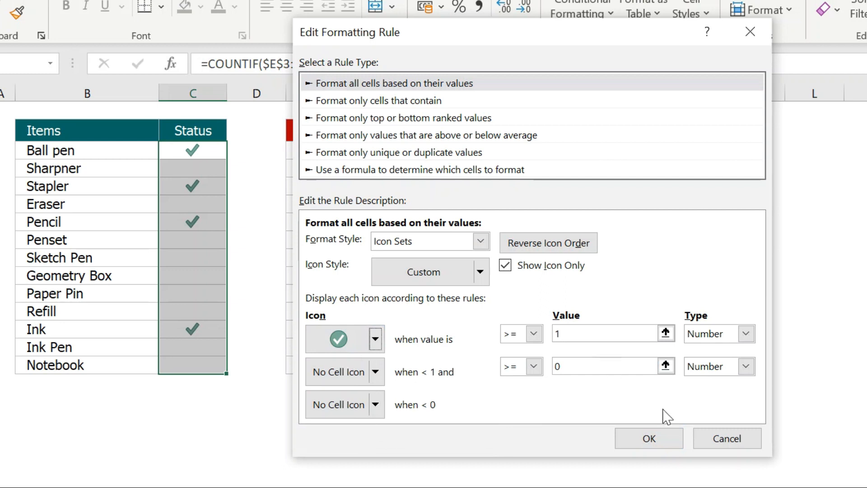
{"action": "left_click", "coordinate": [650, 438]}
{"action": "left_click", "coordinate": [790, 348]}
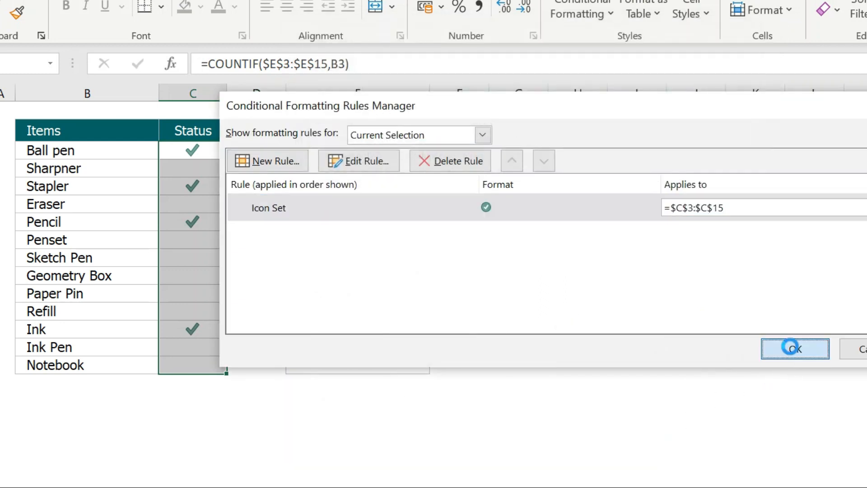
{"action": "left_click", "coordinate": [470, 322]}
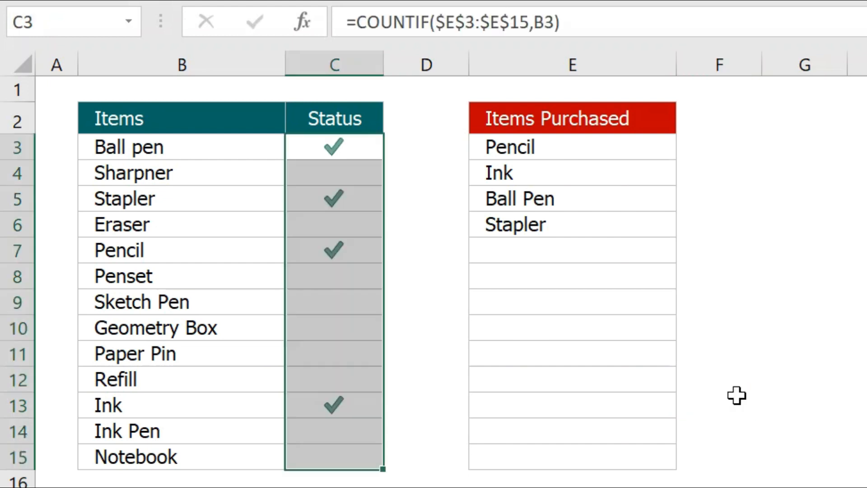
Compare the letter case of the ball pen entries in B3 and E5, and enter ERASER in capitals in cell E7
{"action": "left_click", "coordinate": [546, 251]}
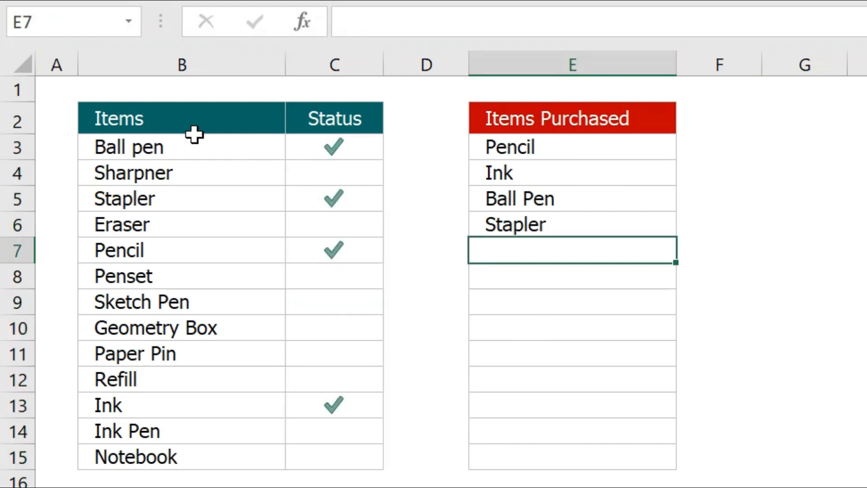
{"action": "left_click", "coordinate": [165, 149]}
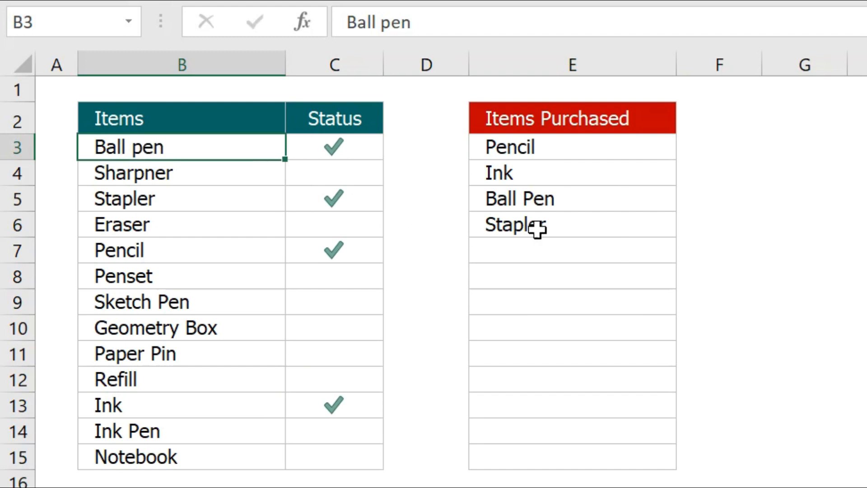
{"action": "left_click", "coordinate": [568, 198]}
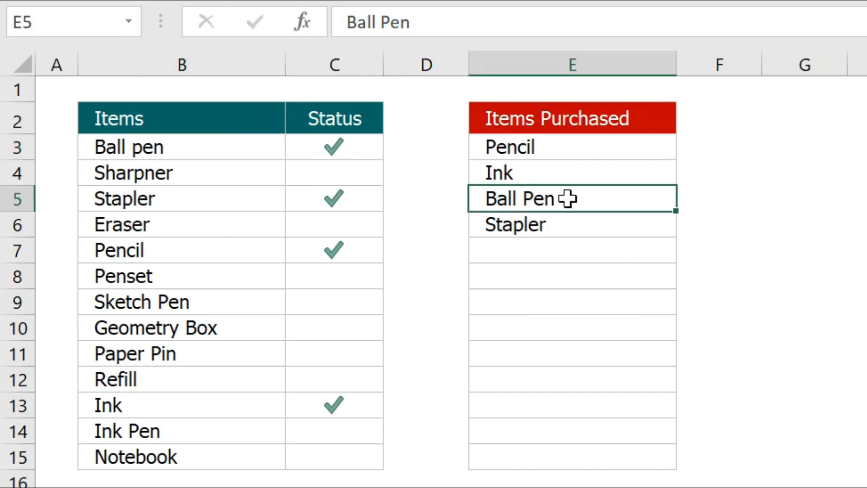
{"action": "left_click", "coordinate": [518, 251]}
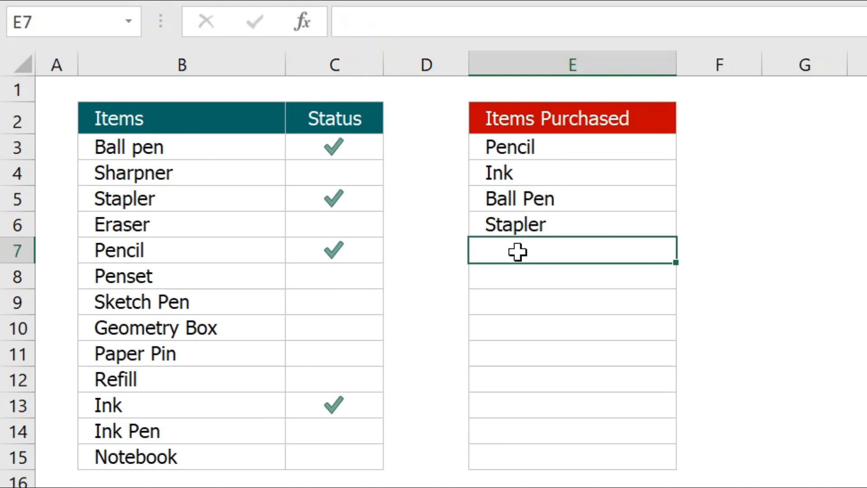
{"action": "type", "text": "ERASER"}
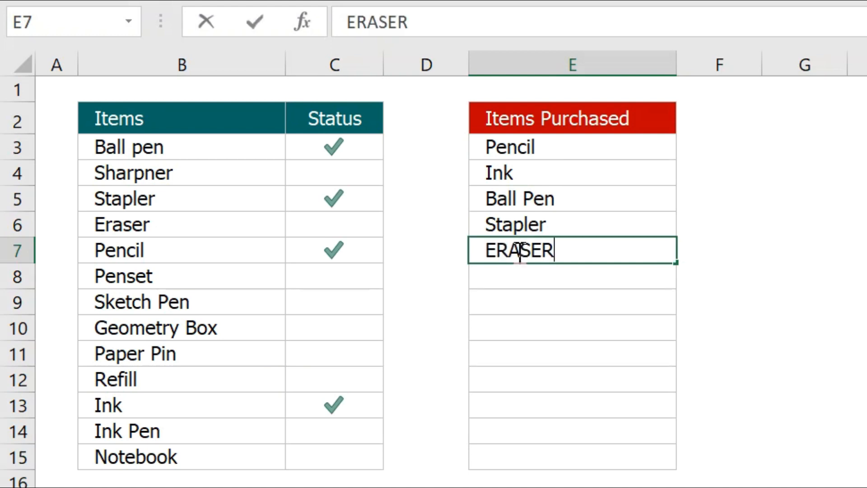
{"action": "key", "text": "Return"}
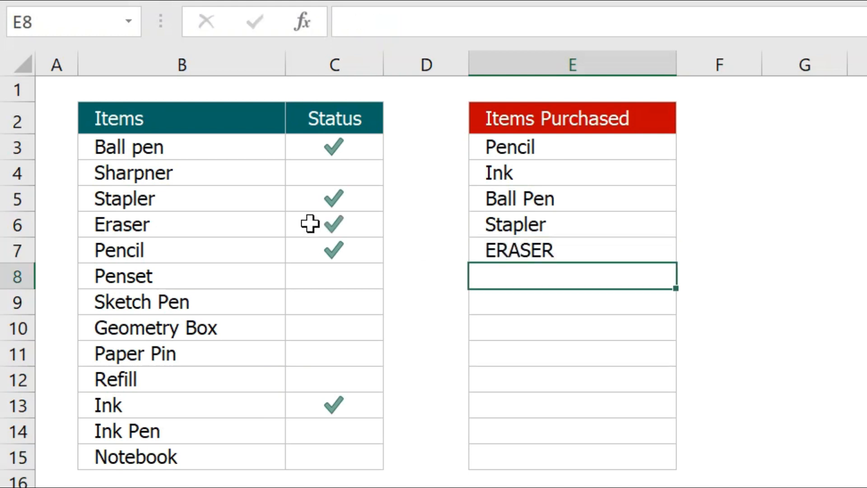
{"action": "left_click", "coordinate": [310, 223]}
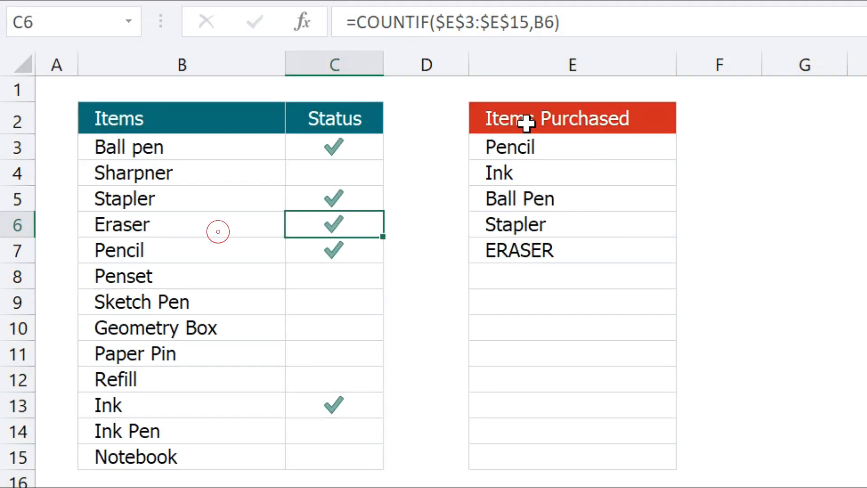
{"action": "left_click", "coordinate": [532, 123]}
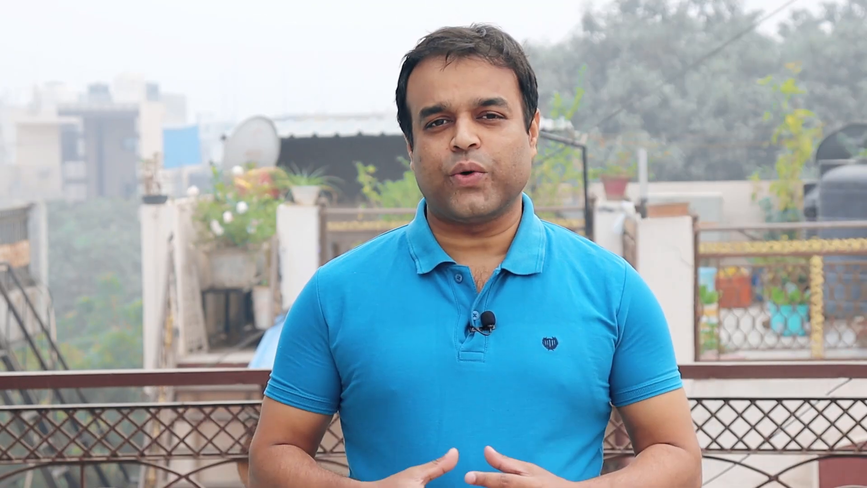